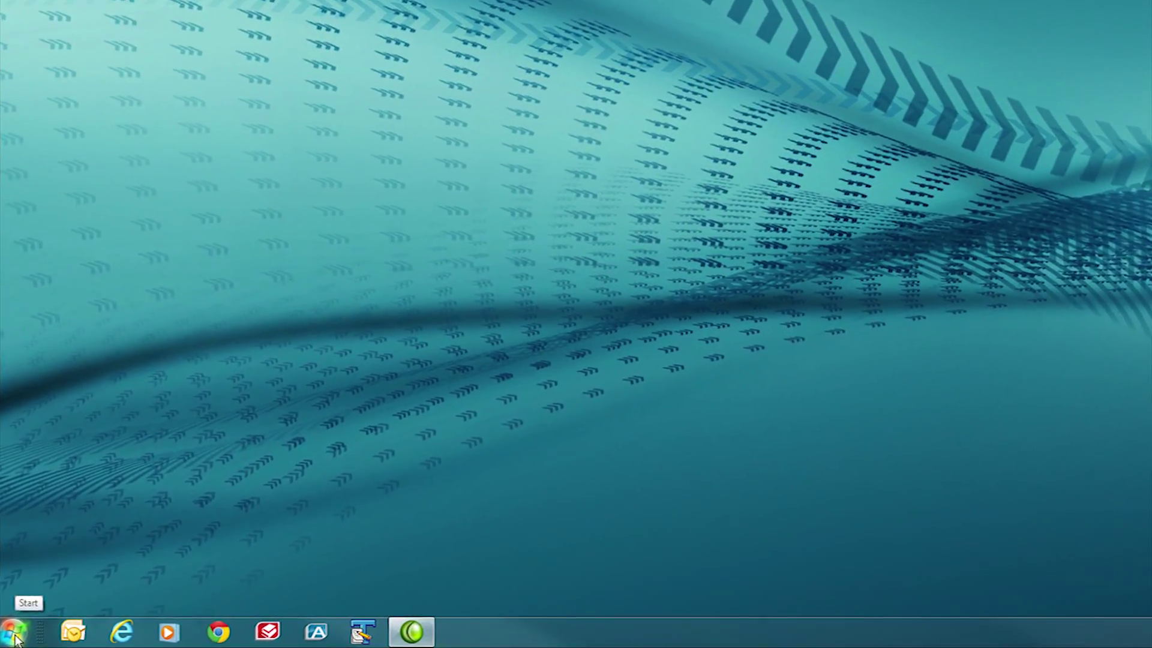
Reach the computer's System Properties via Start > Computer > Properties and go to System protection
click(16, 633)
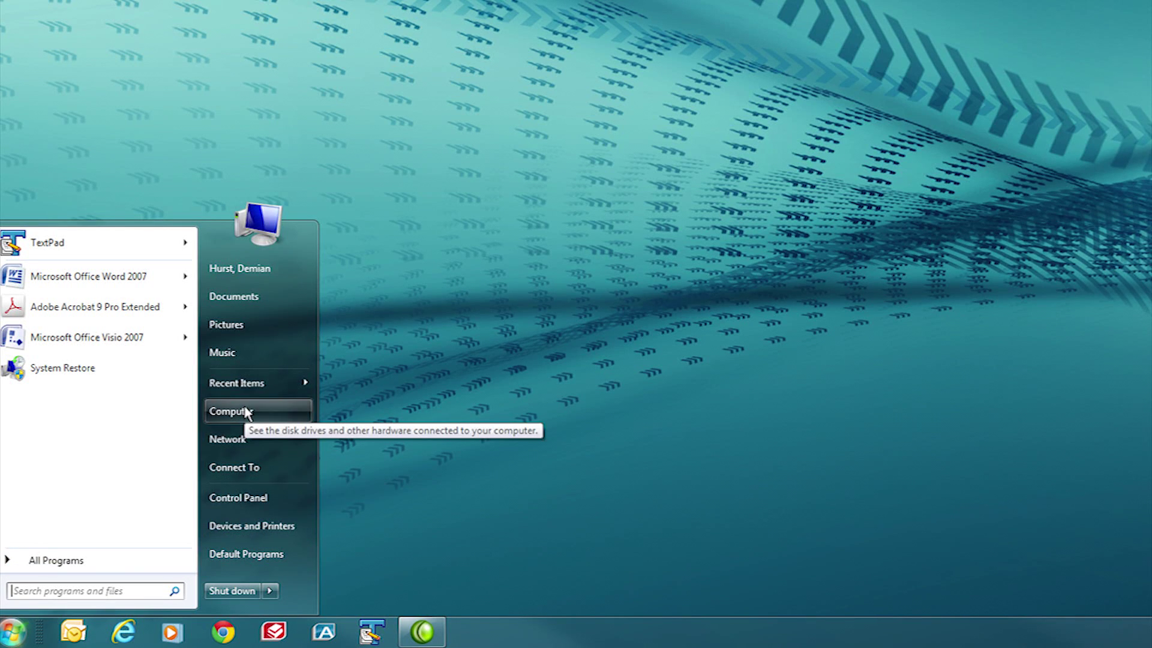
right_click(247, 412)
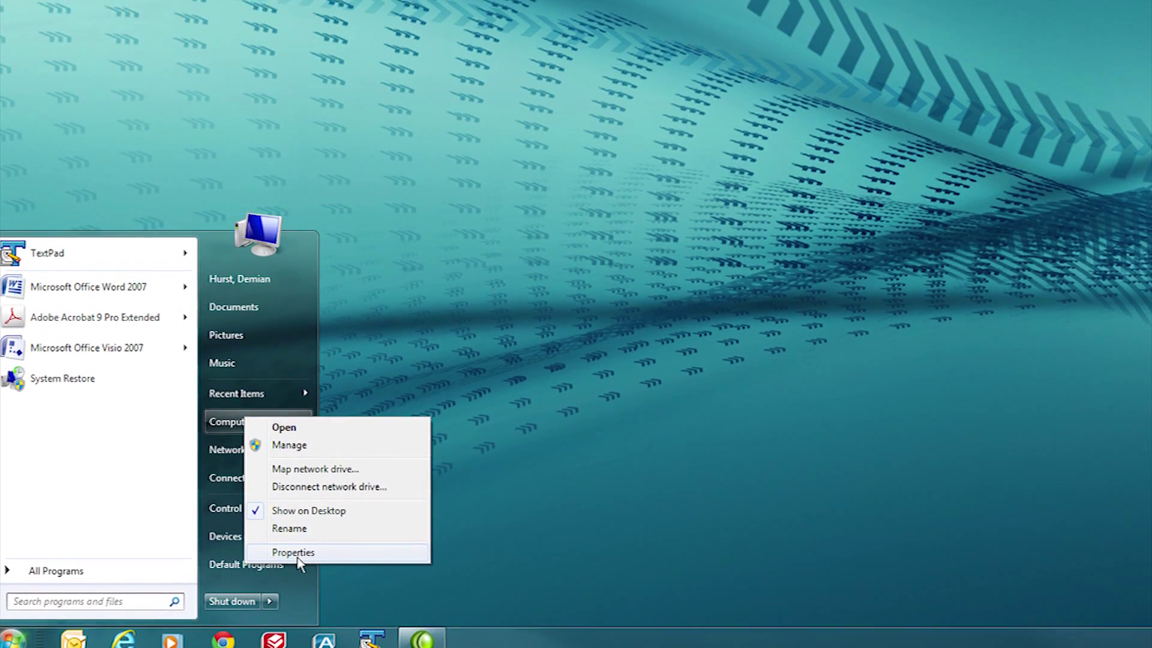
click(299, 545)
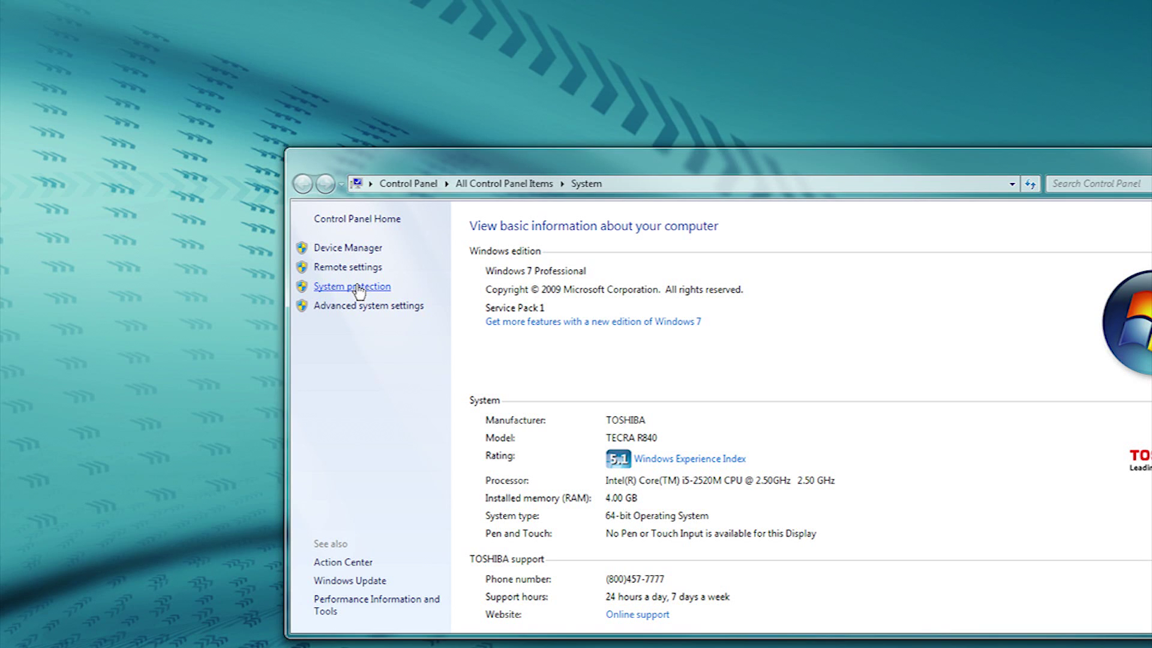
click(359, 288)
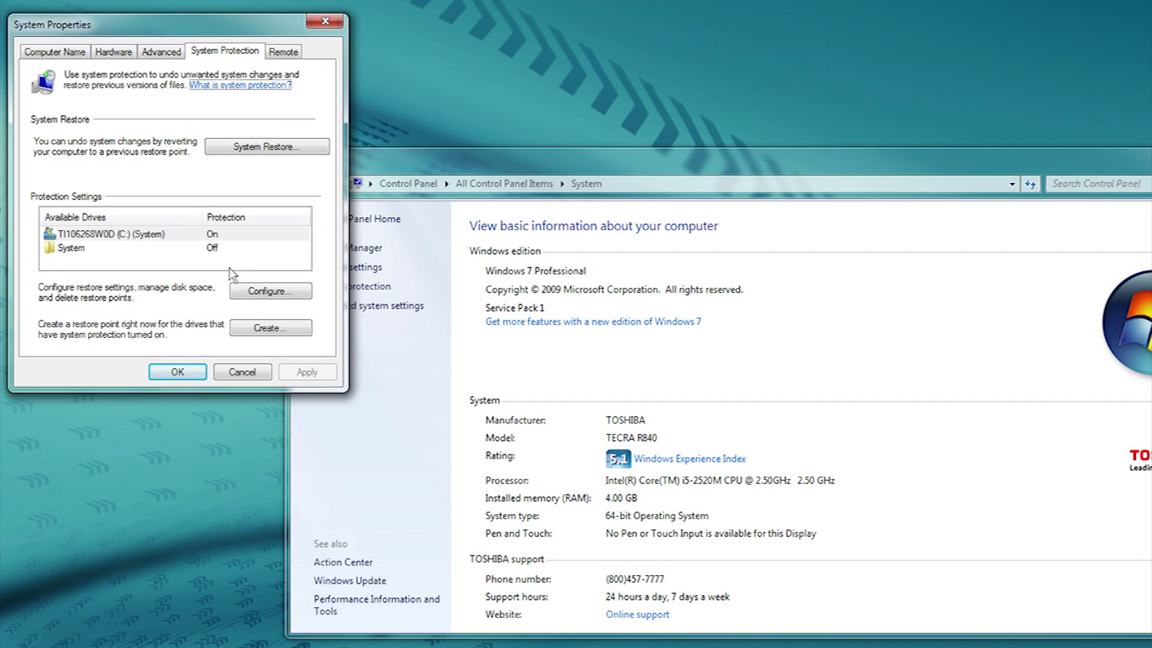
Review drive C:'s restore settings in Configure, then close them unchanged
click(270, 300)
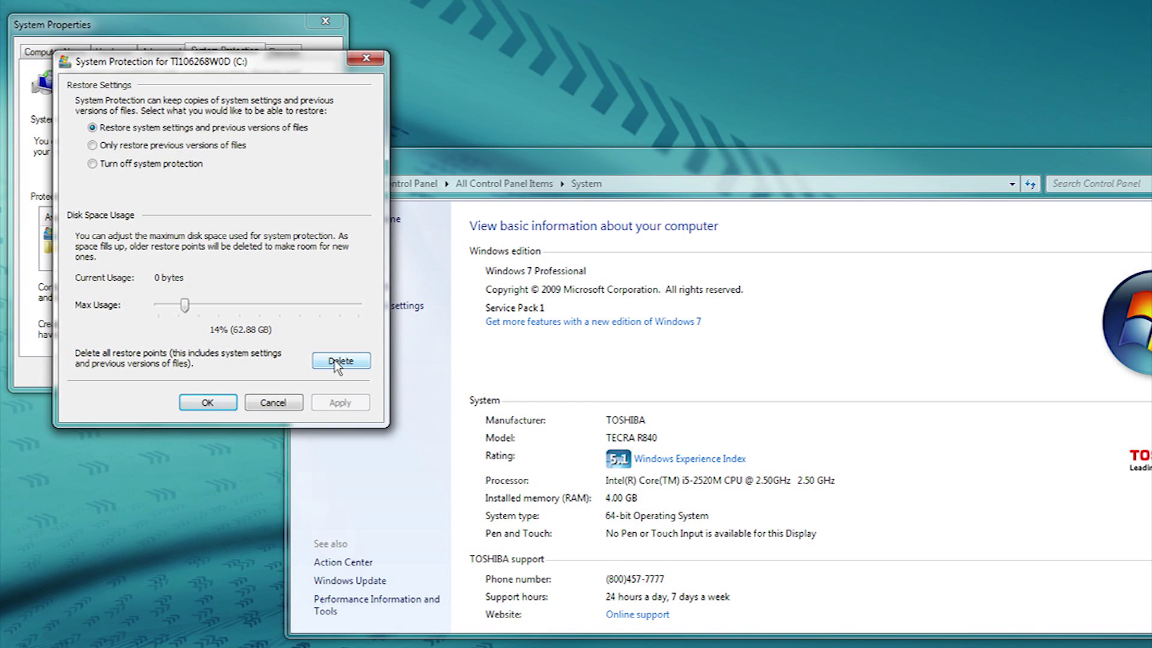
click(216, 403)
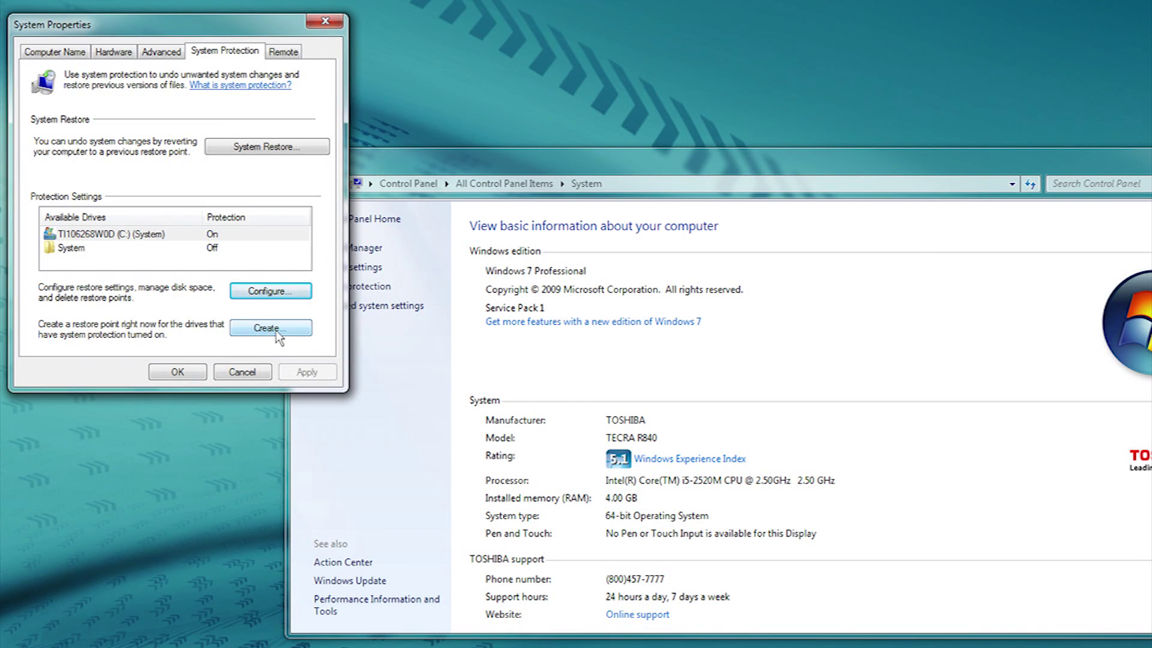
Create a restore point described as 'test' and dismiss the success message
click(270, 327)
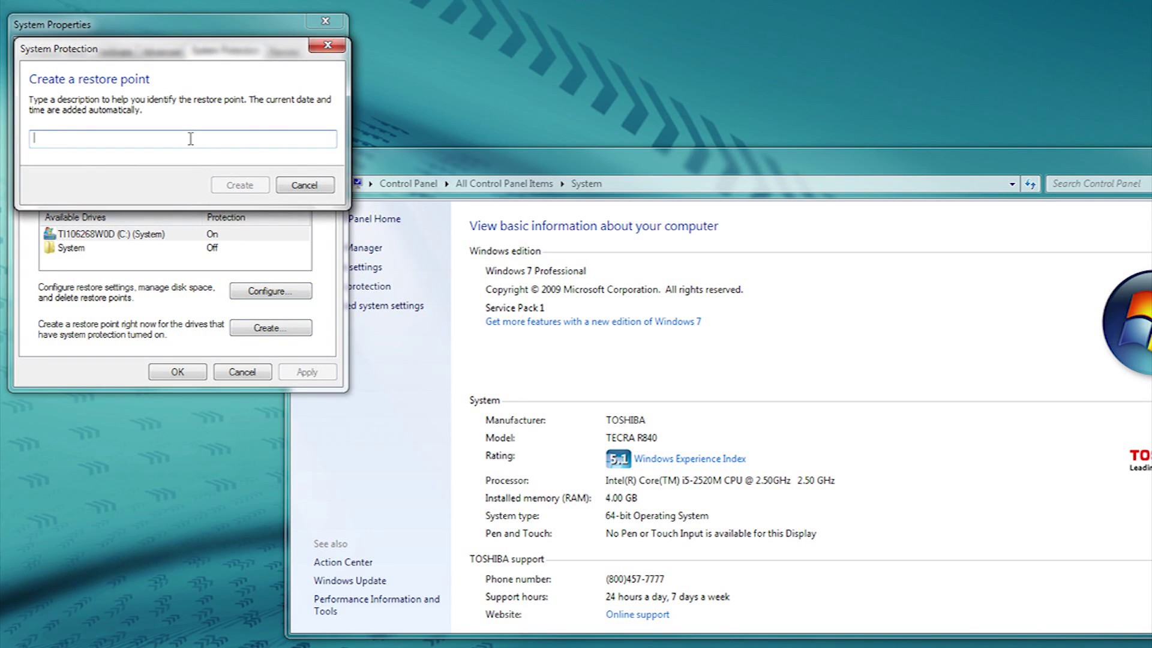
text(test)
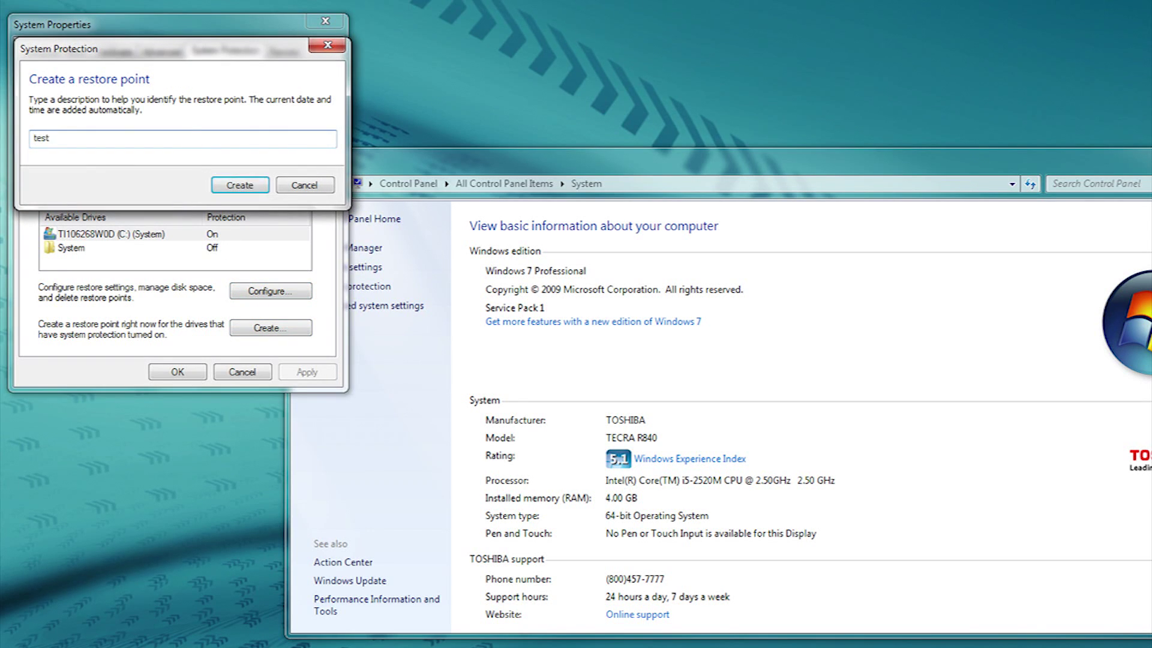
click(251, 186)
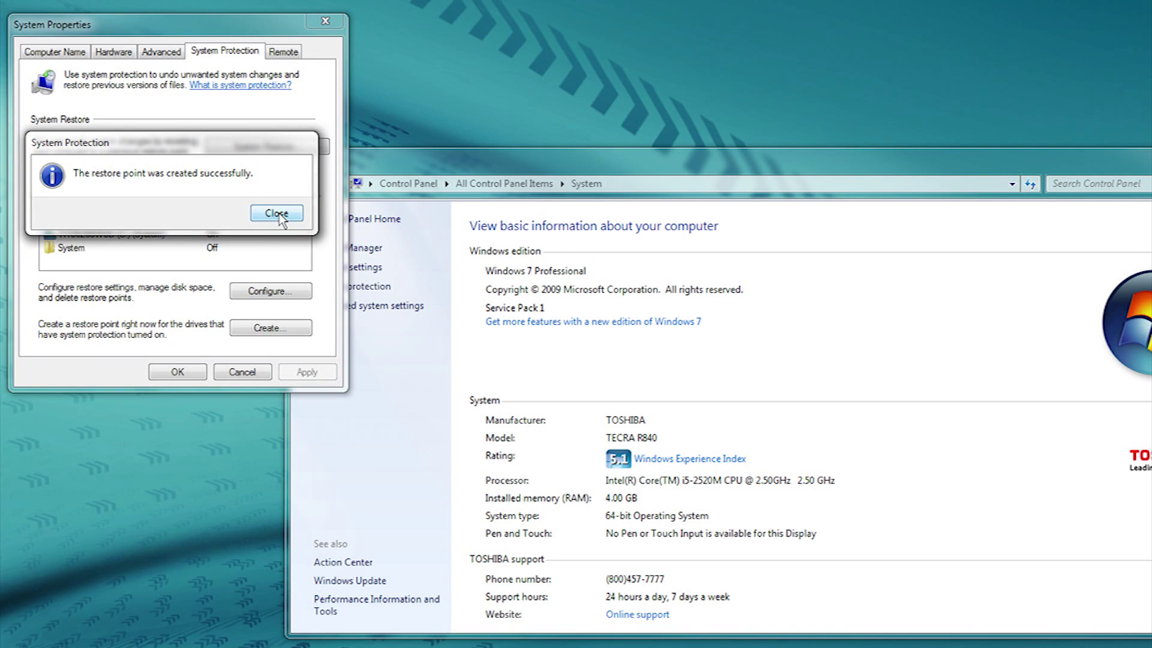
click(277, 214)
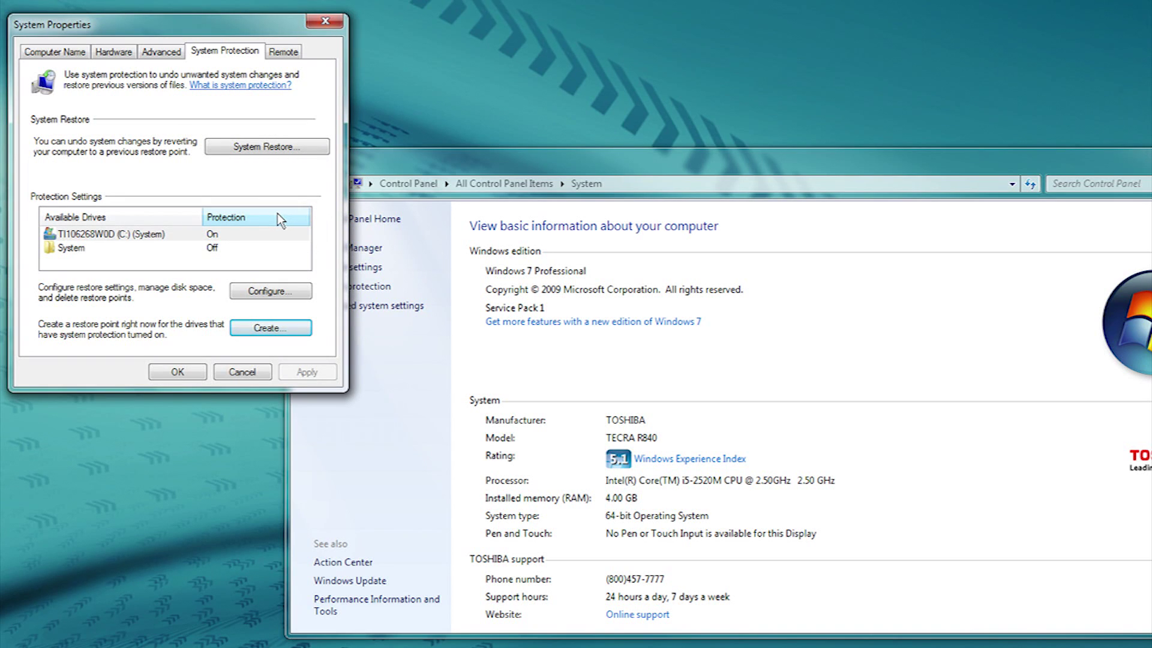
Close System Properties and launch System Restore from the Start menu search for 'restore'
click(178, 373)
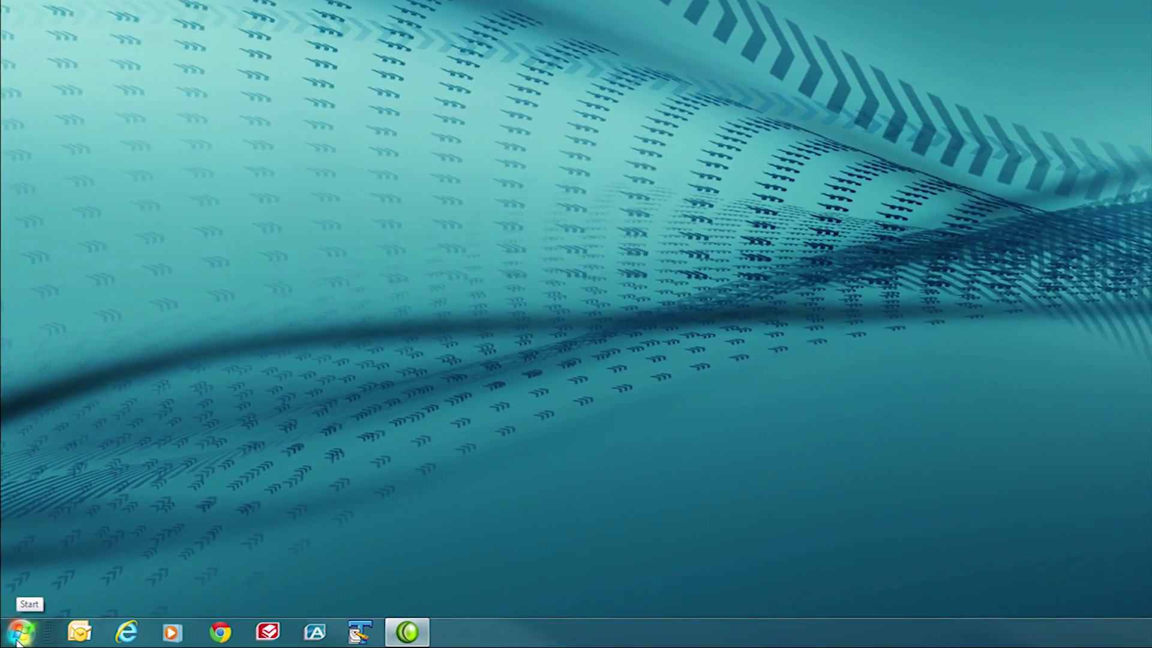
click(18, 634)
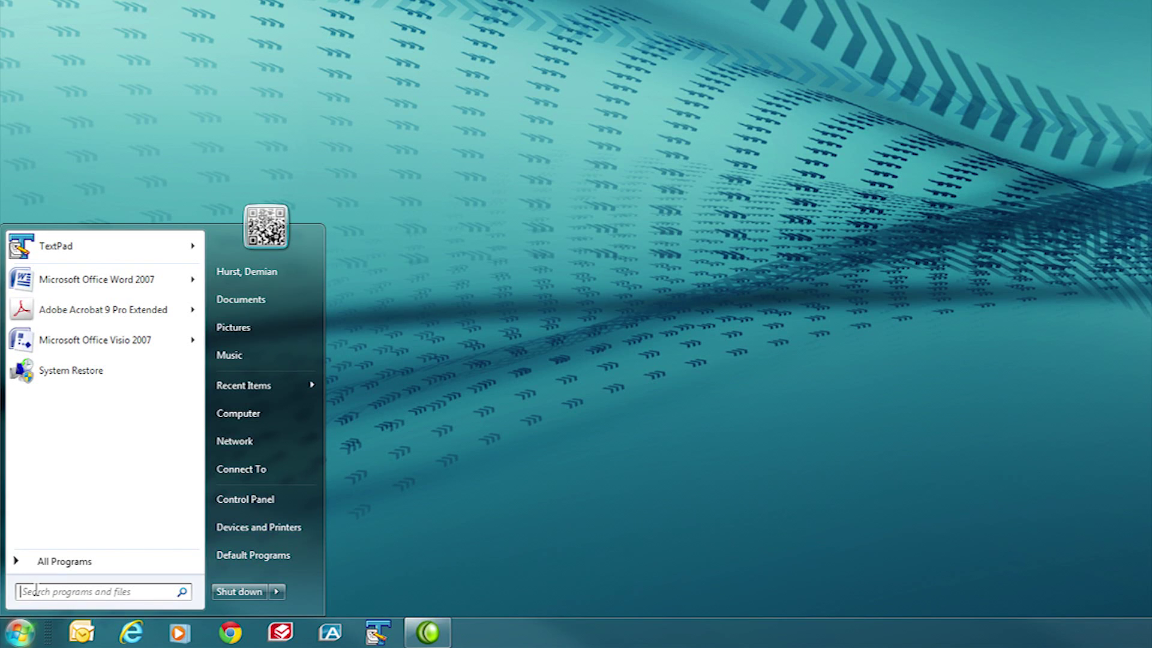
click(36, 590)
text(restor)
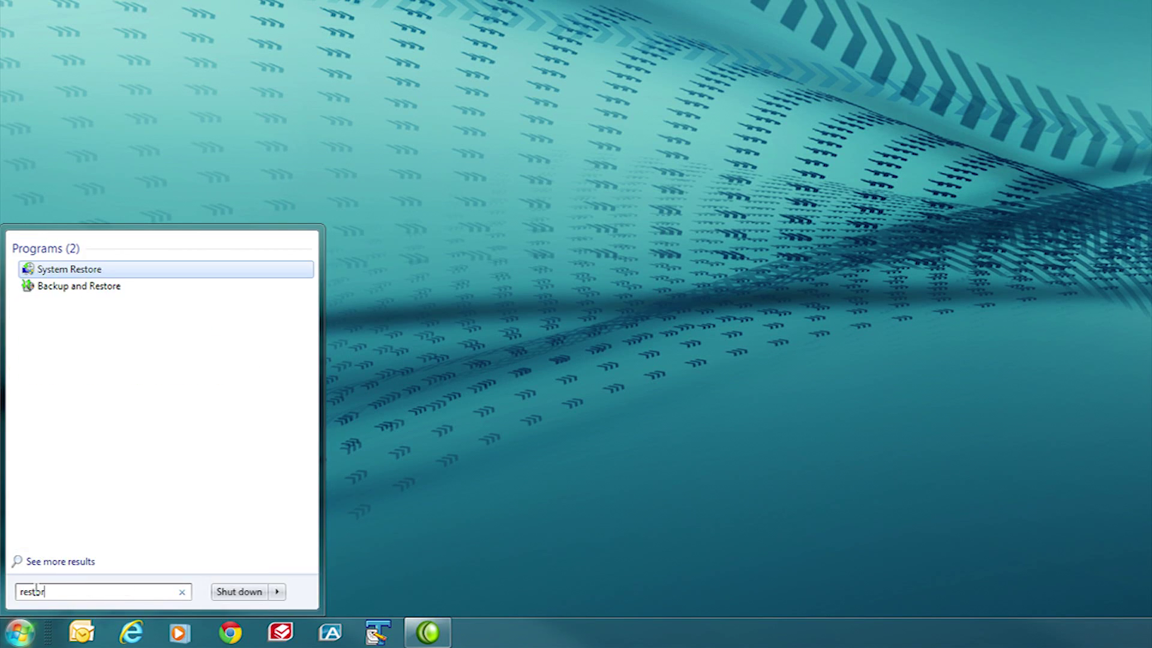
text(e)
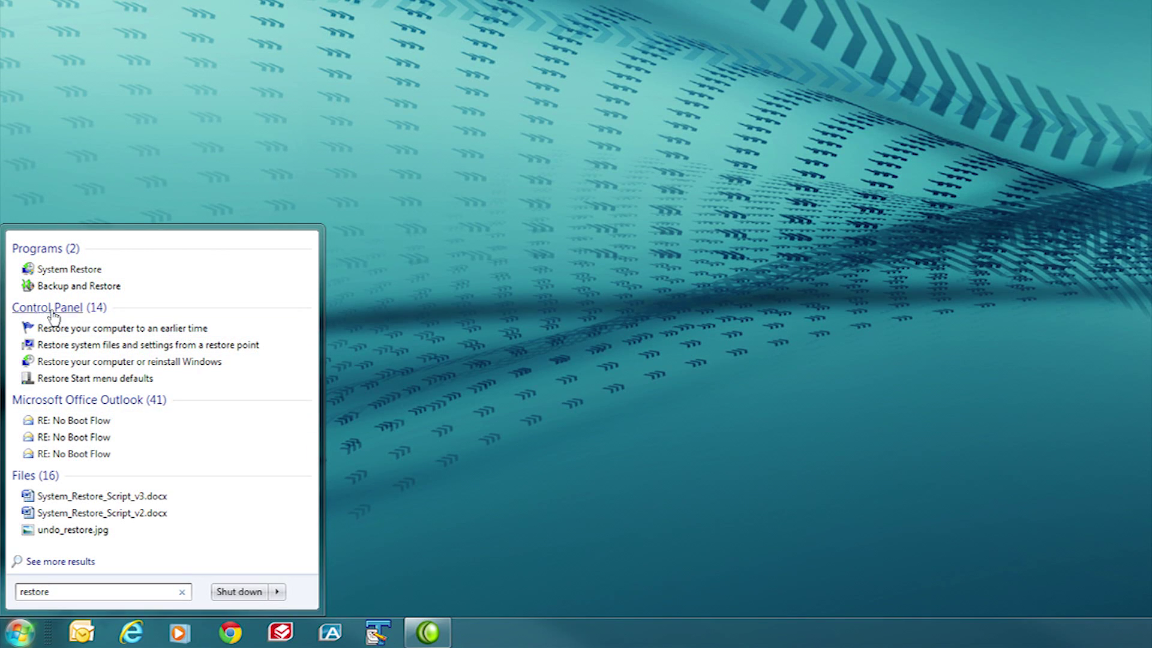
click(62, 270)
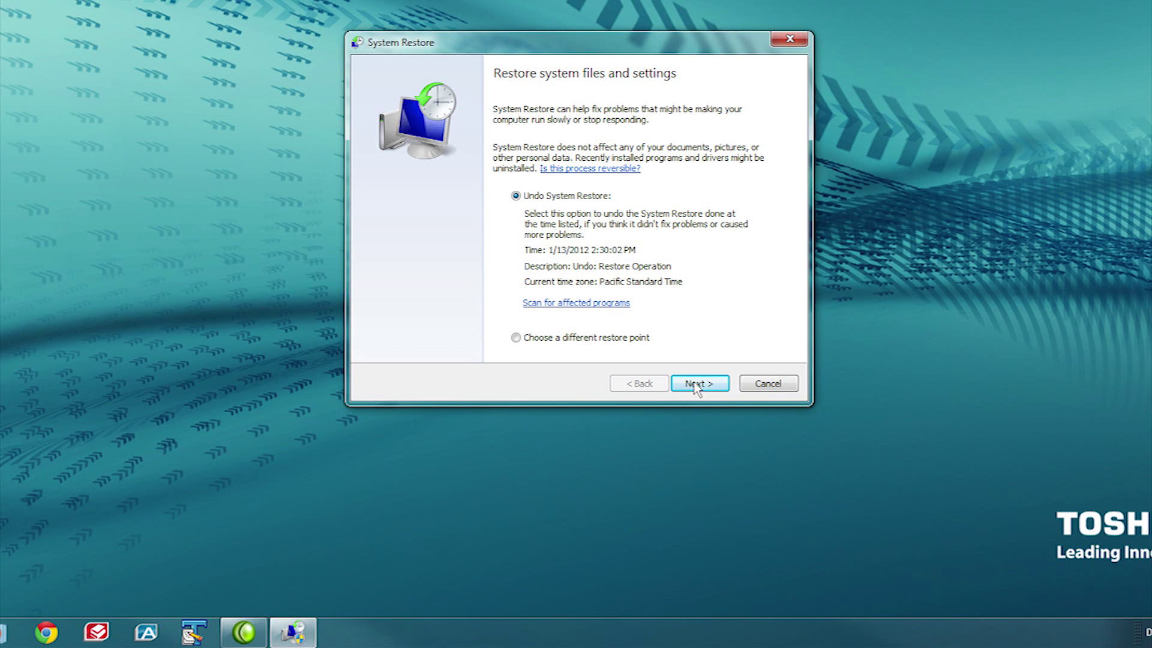
Advance the wizard to the restore point list, show more points and select 'test'
click(695, 384)
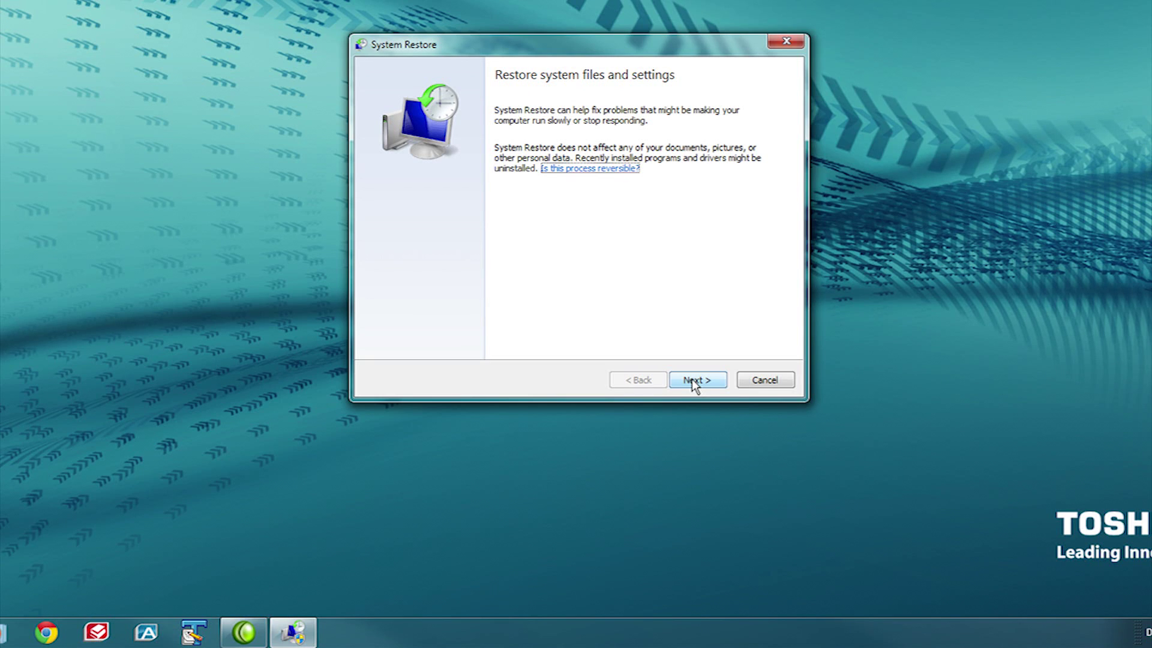
click(696, 384)
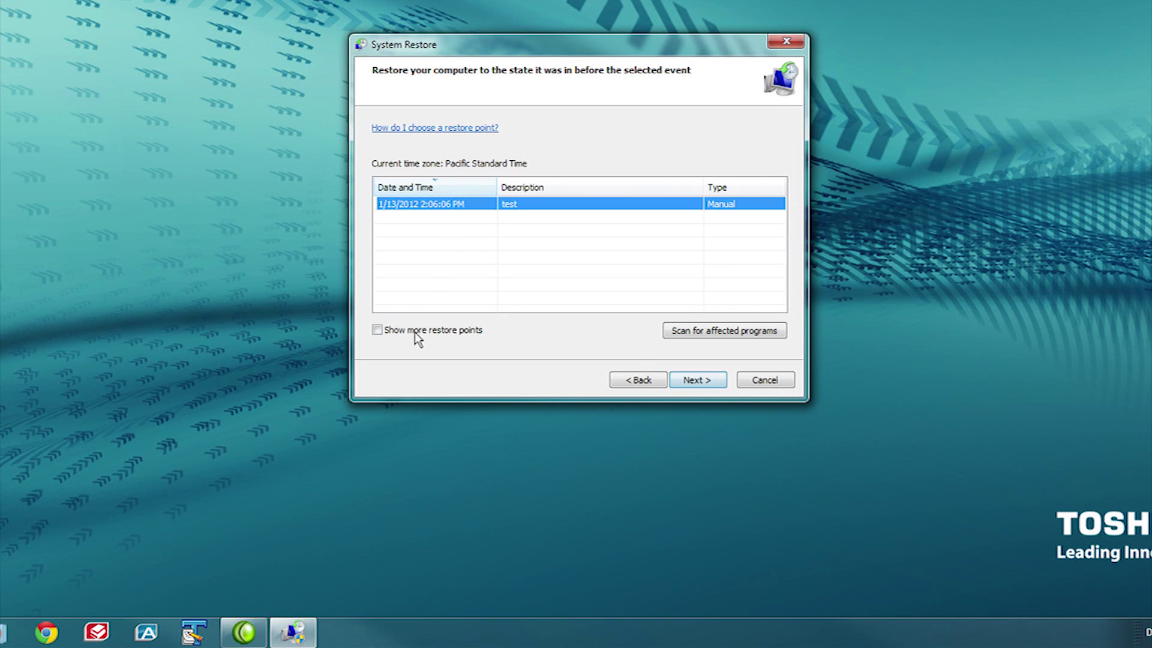
click(378, 330)
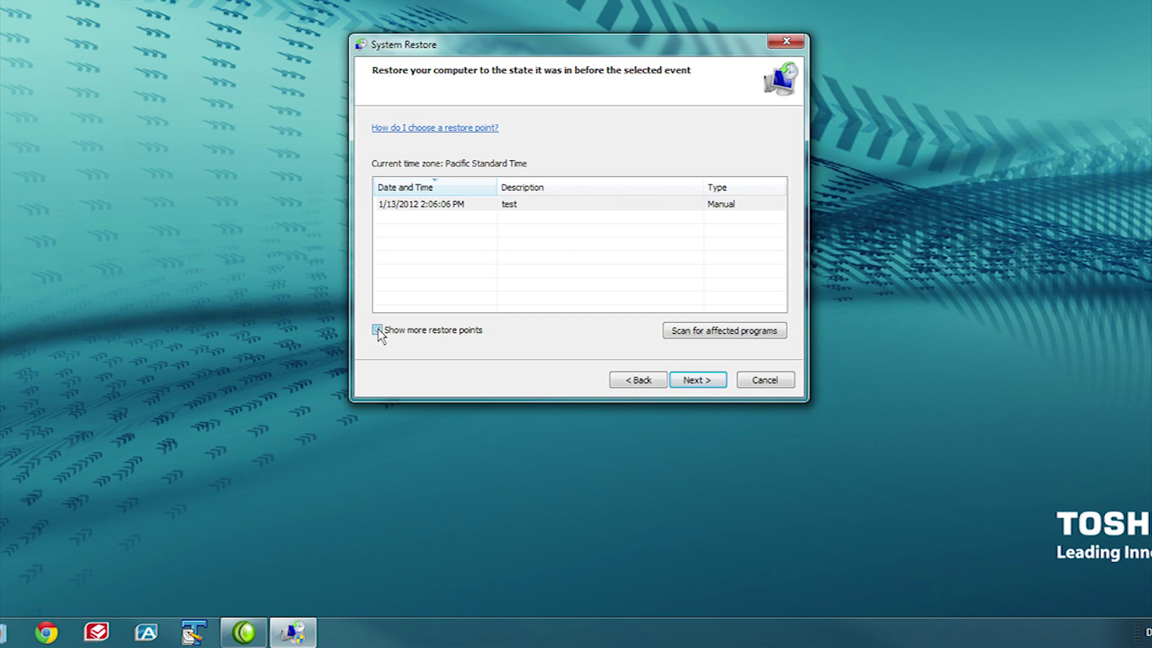
click(538, 205)
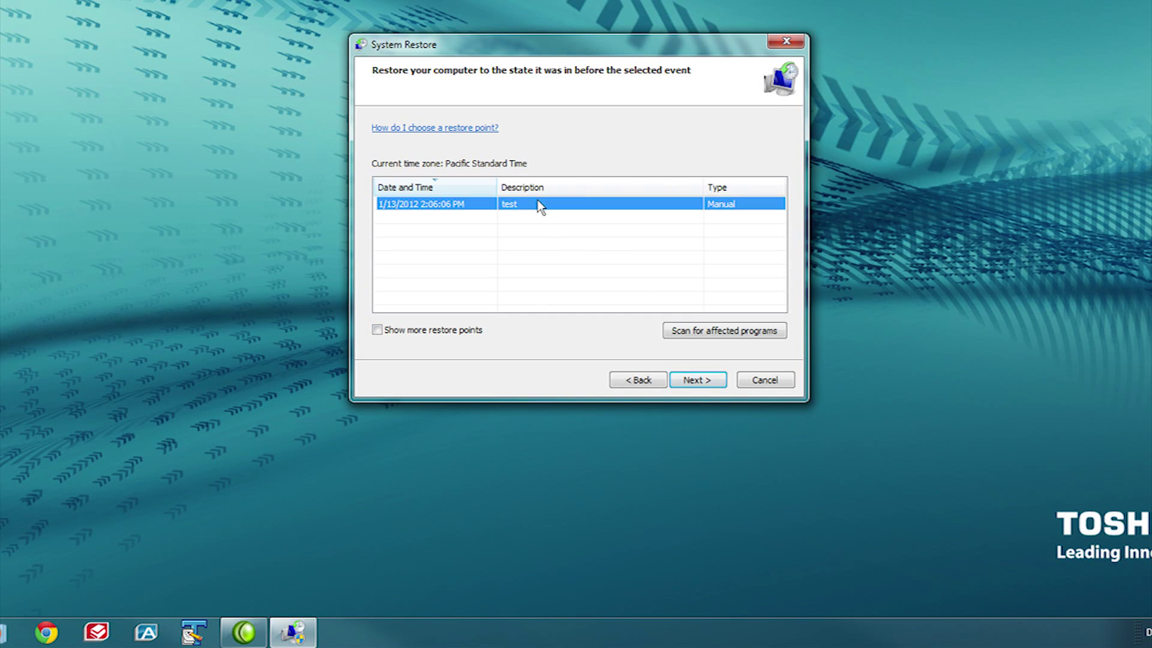
Confirm the 'test' restore point and finish to start the restore
click(696, 380)
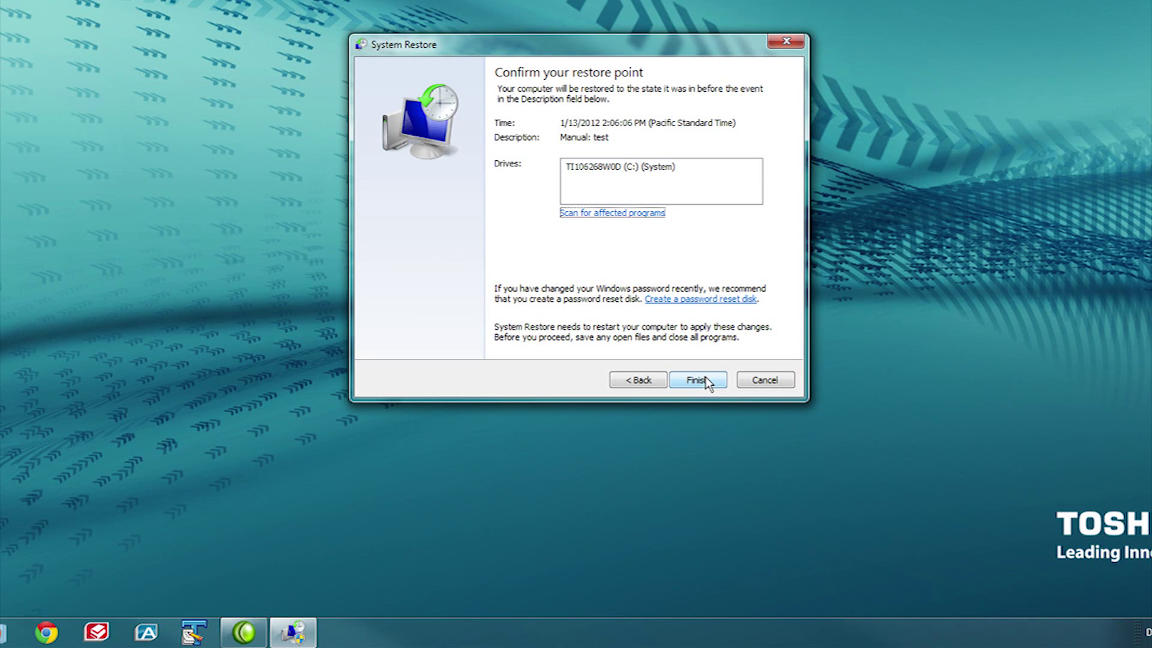
click(711, 380)
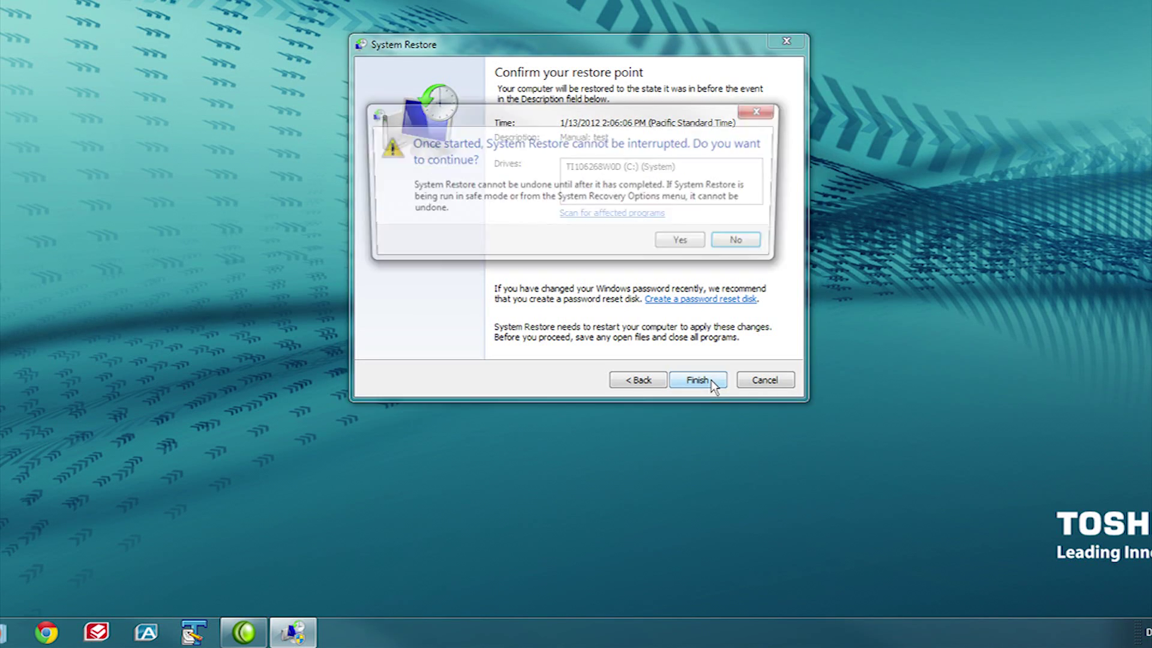